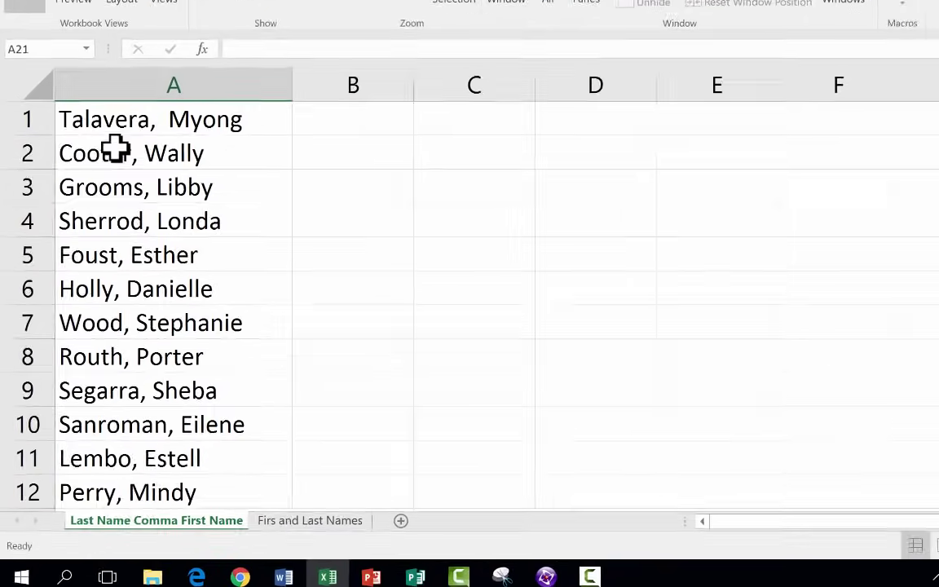
# Sort the comma-separated names in column A alphabetically from A to Z
pyautogui.click(93, 120)
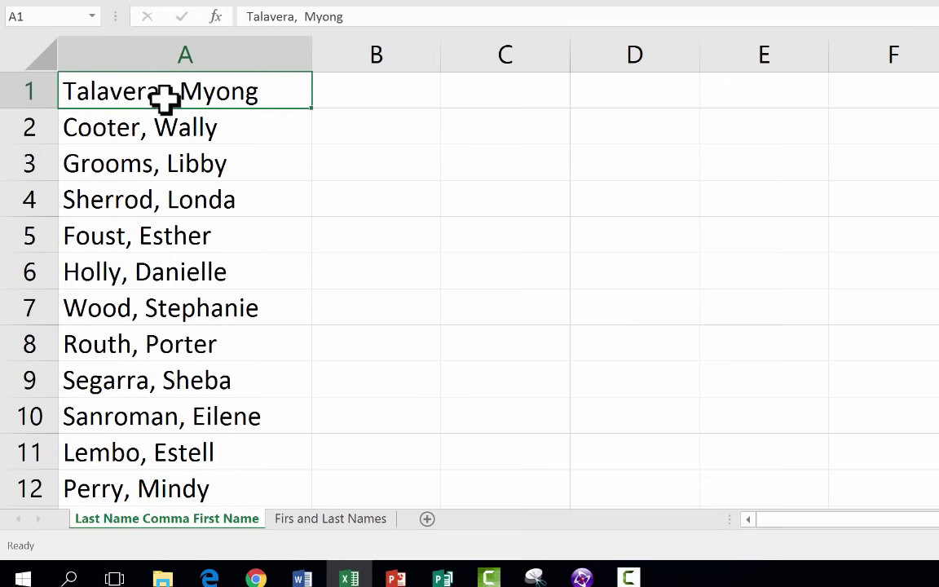
pyautogui.click(136, 186)
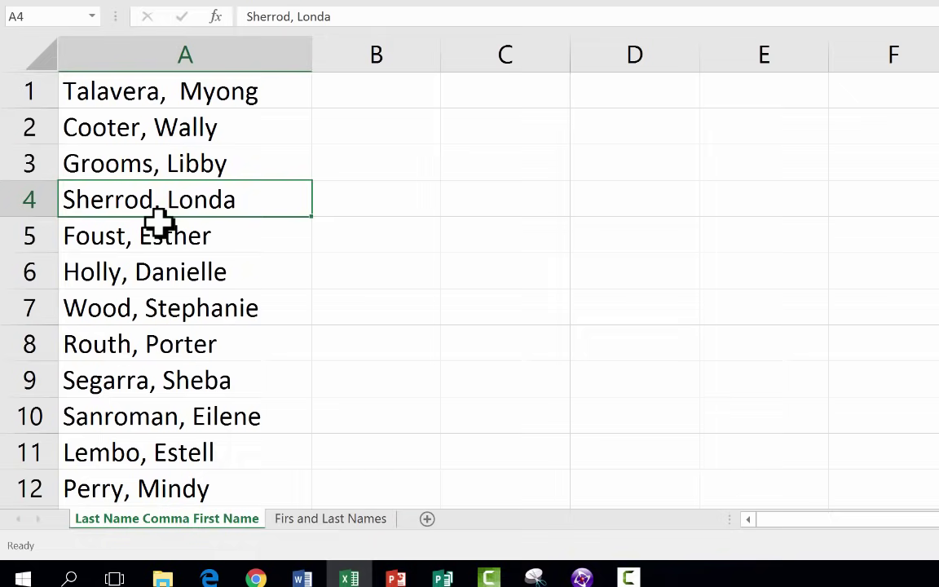
pyautogui.click(155, 269)
pyautogui.click(144, 318)
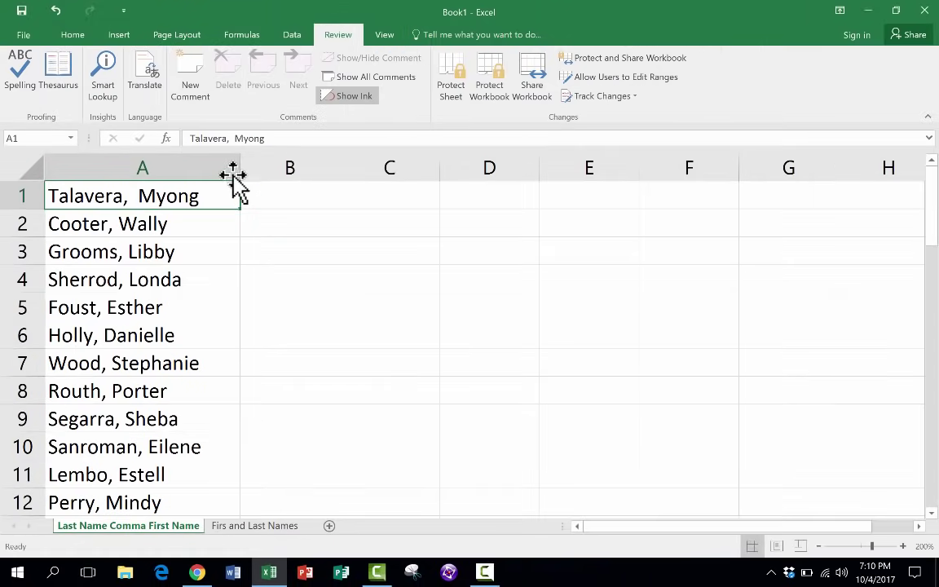
pyautogui.click(294, 34)
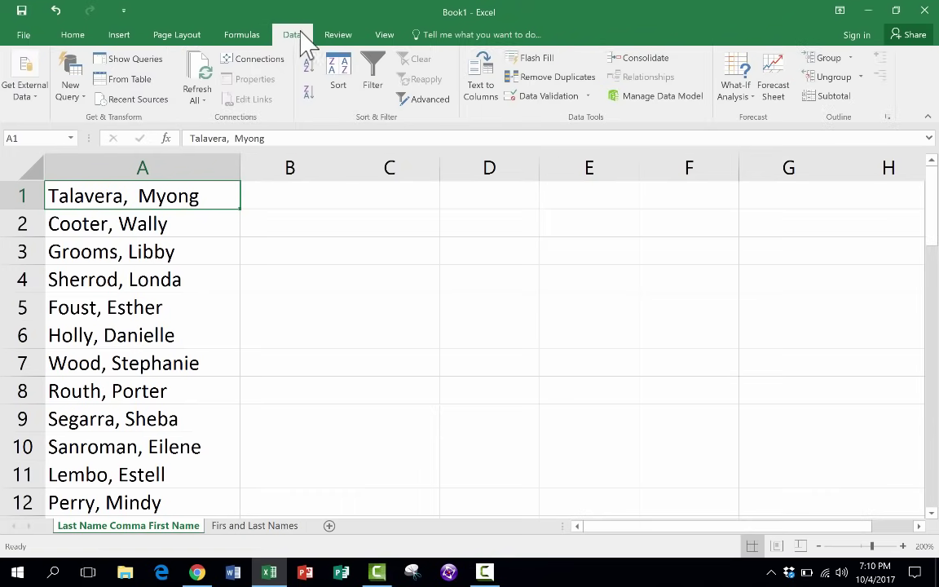
pyautogui.click(308, 66)
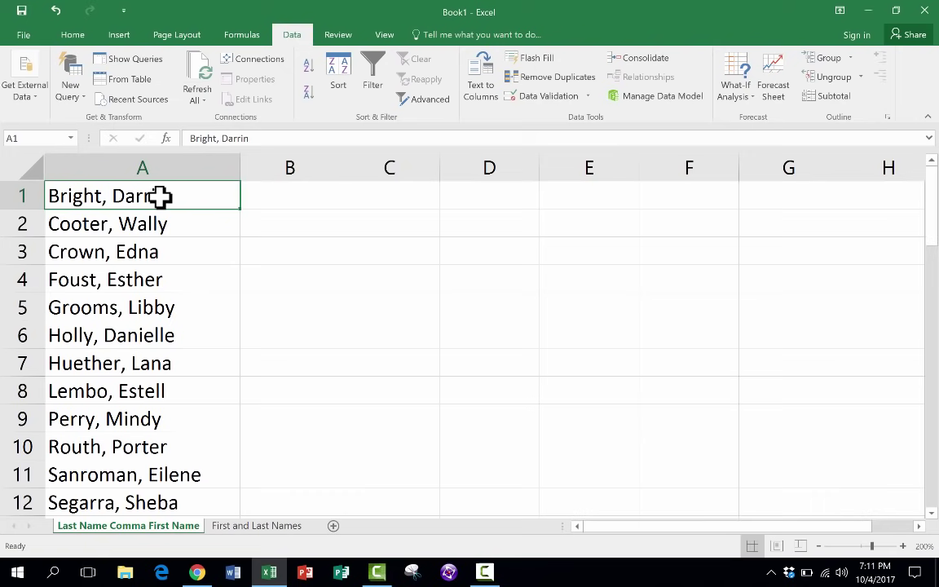
# Check the sorted result by selecting cells B1 and A1
pyautogui.click(282, 204)
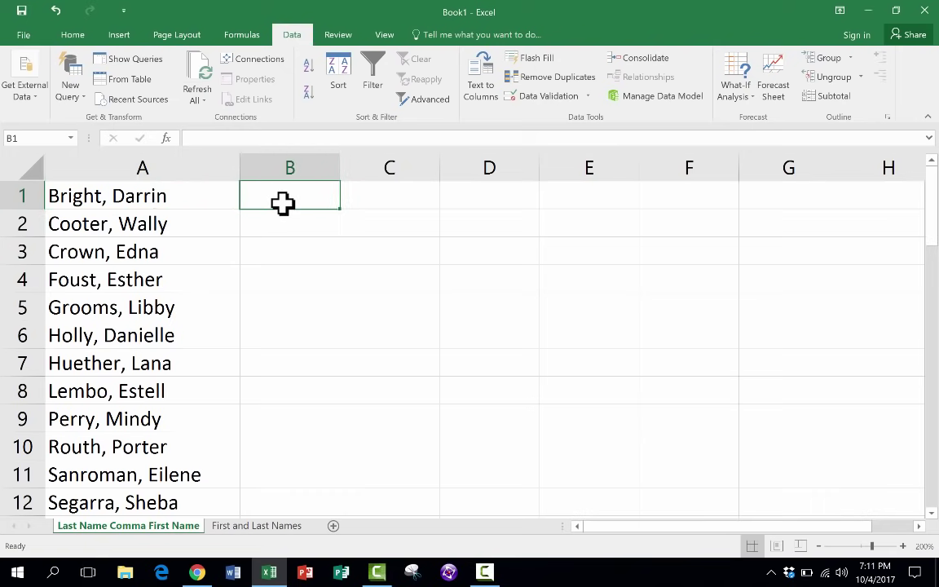
pyautogui.click(167, 197)
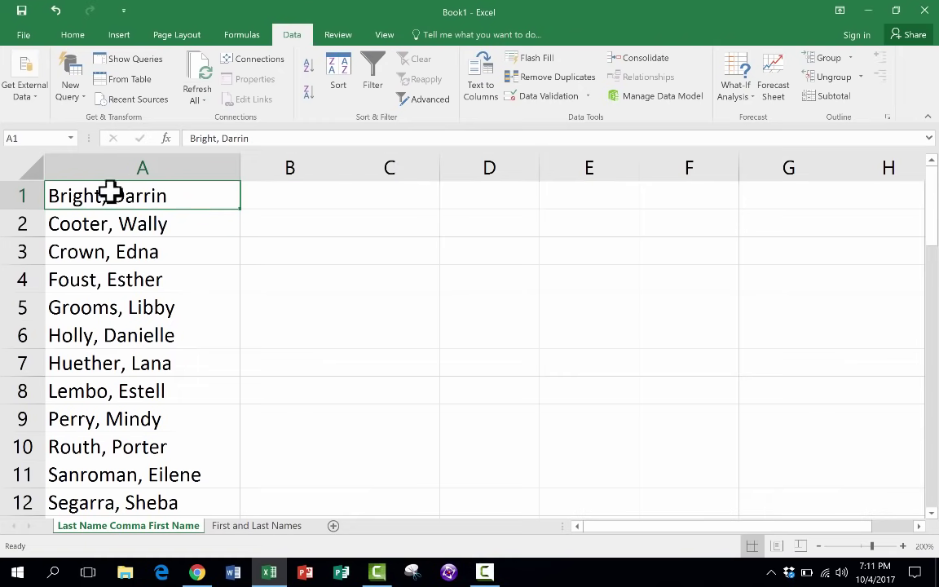
pyautogui.click(301, 197)
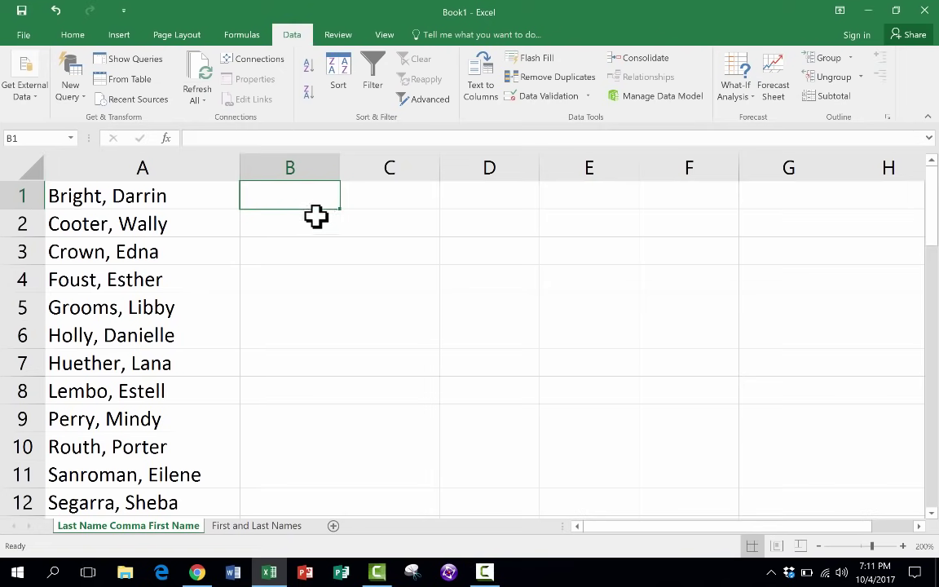
pyautogui.click(277, 527)
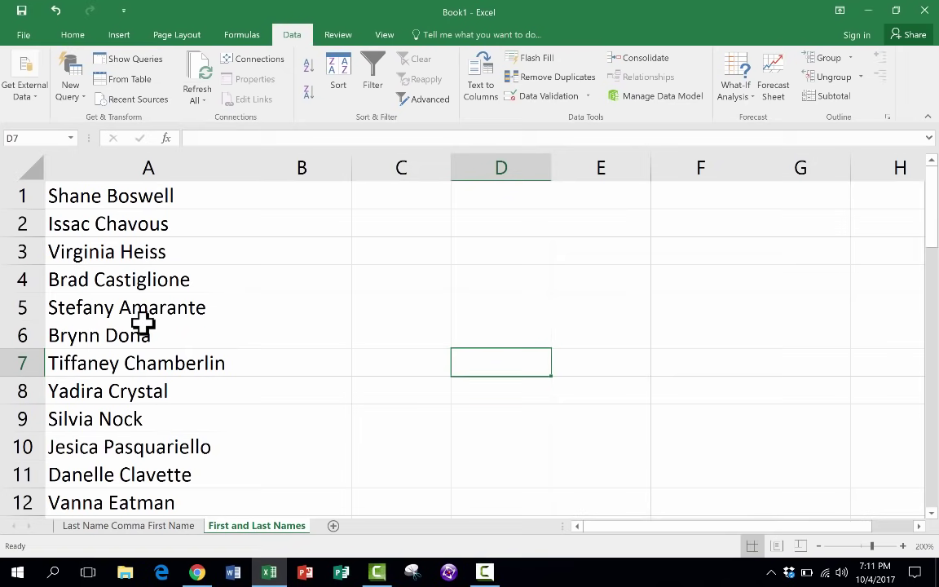
pyautogui.click(174, 526)
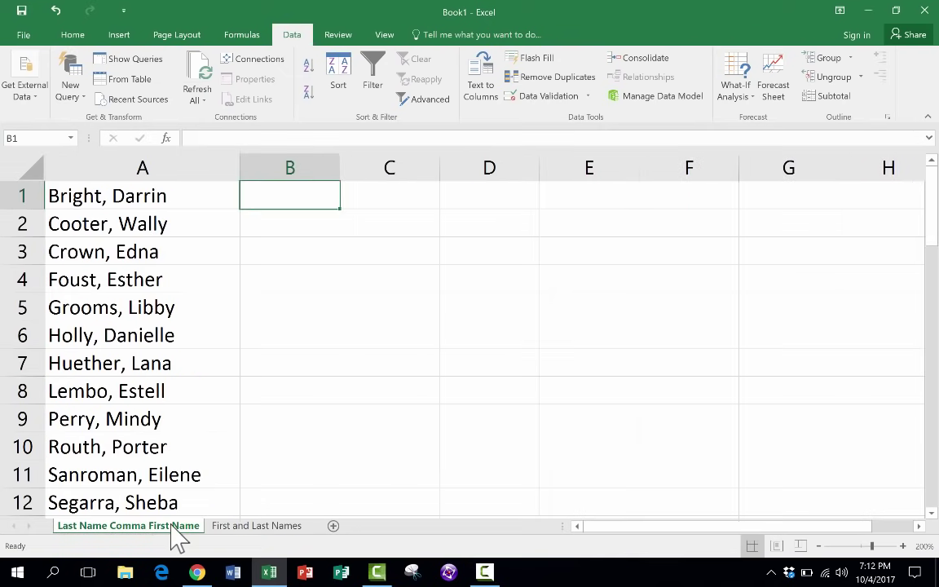
# Select column A, start Text to Columns, and continue with the Delimited data type
pyautogui.click(141, 167)
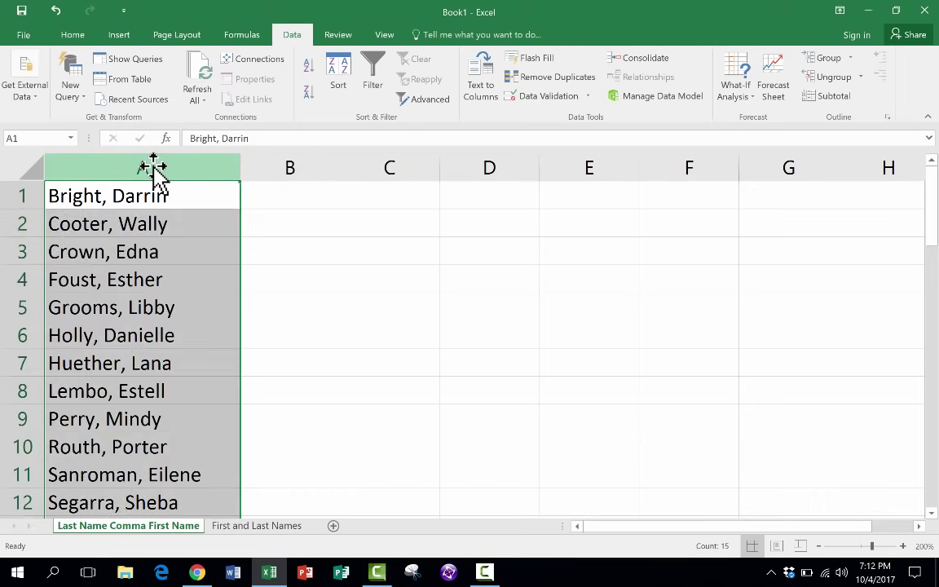
pyautogui.scroll(-2, 153, 163)
pyautogui.scroll(-2, 236, 88)
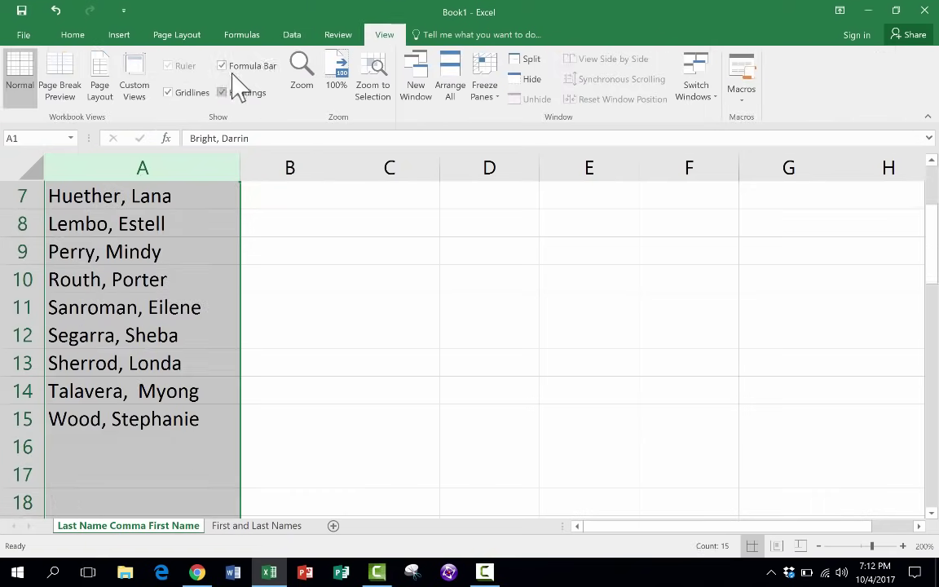
pyautogui.click(292, 35)
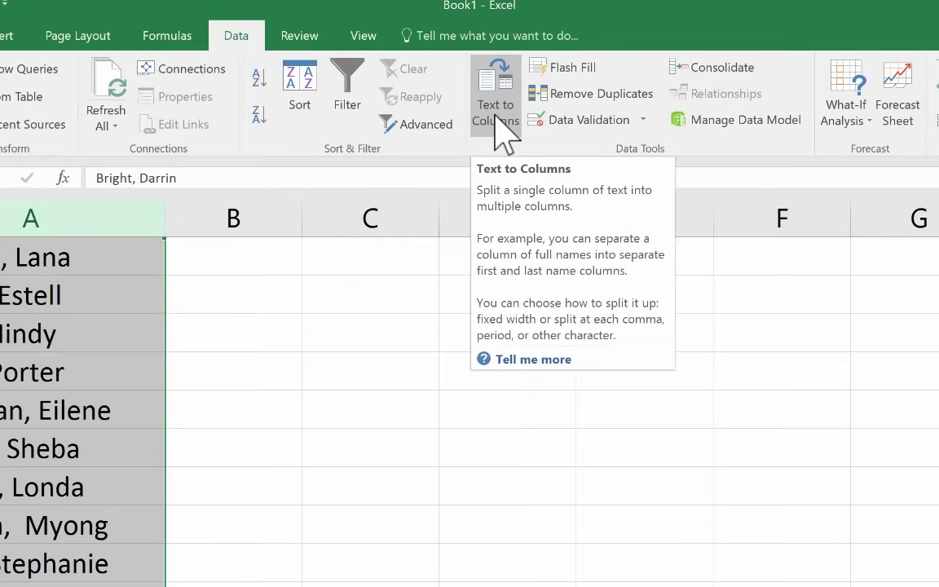
pyautogui.click(505, 138)
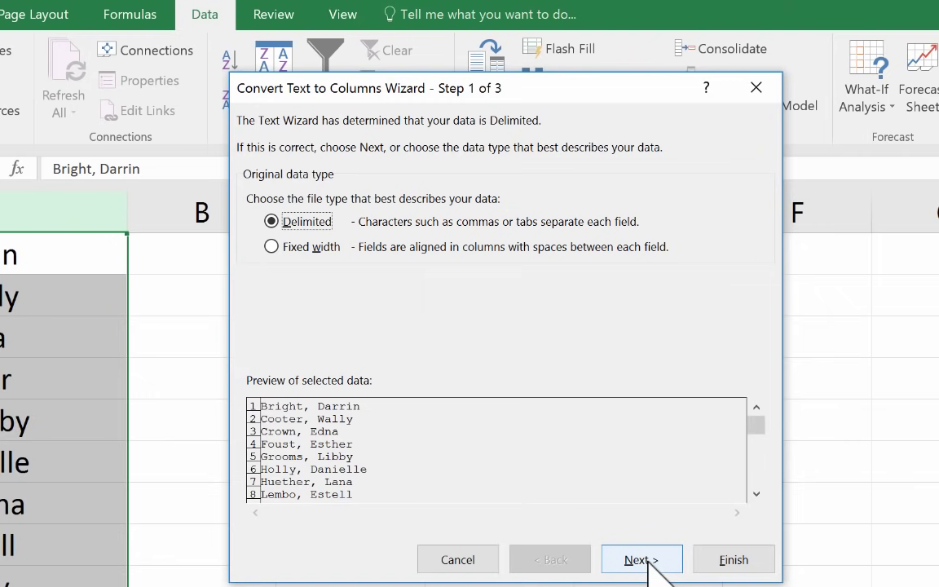
pyautogui.click(641, 560)
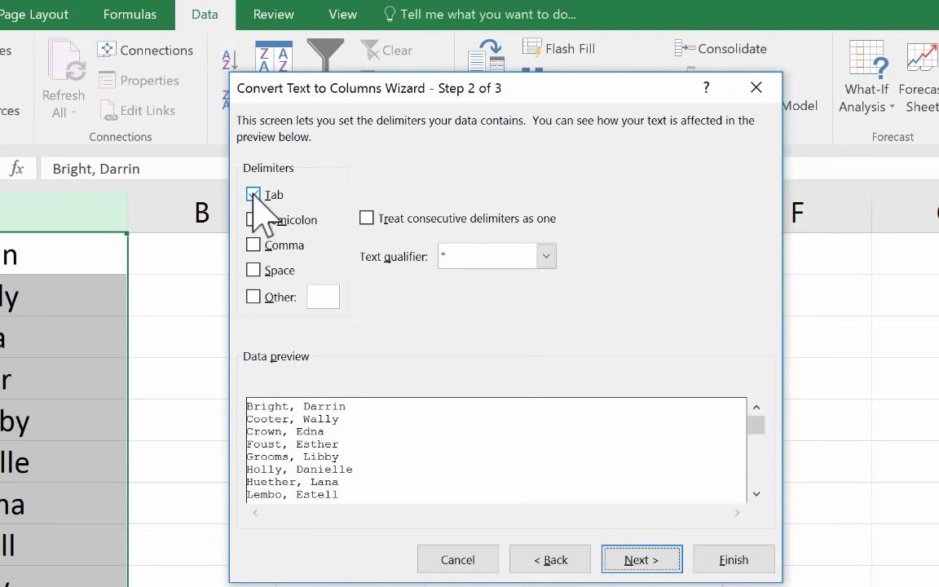
# Split on Comma and Space instead of Tab, treating consecutive delimiters as one
pyautogui.click(253, 195)
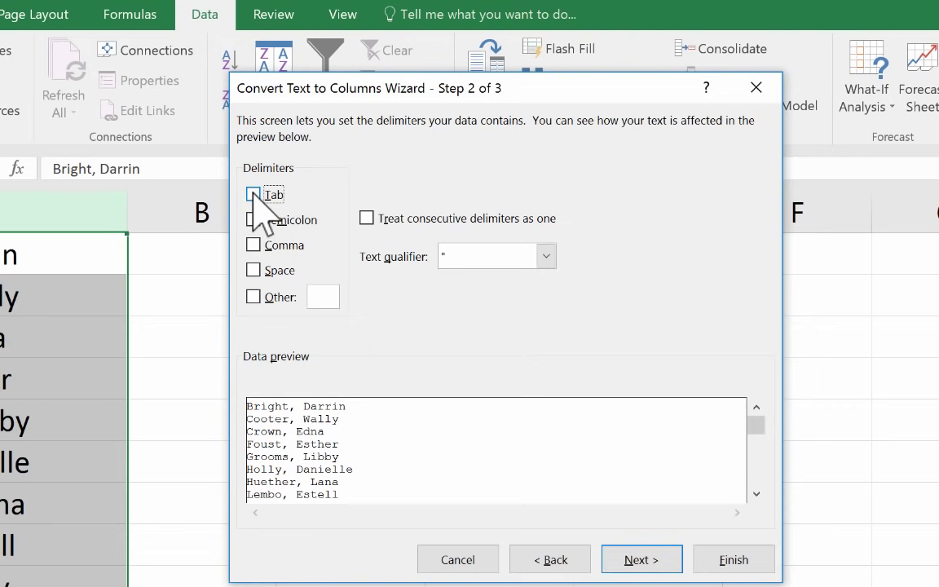
pyautogui.click(254, 246)
pyautogui.click(253, 245)
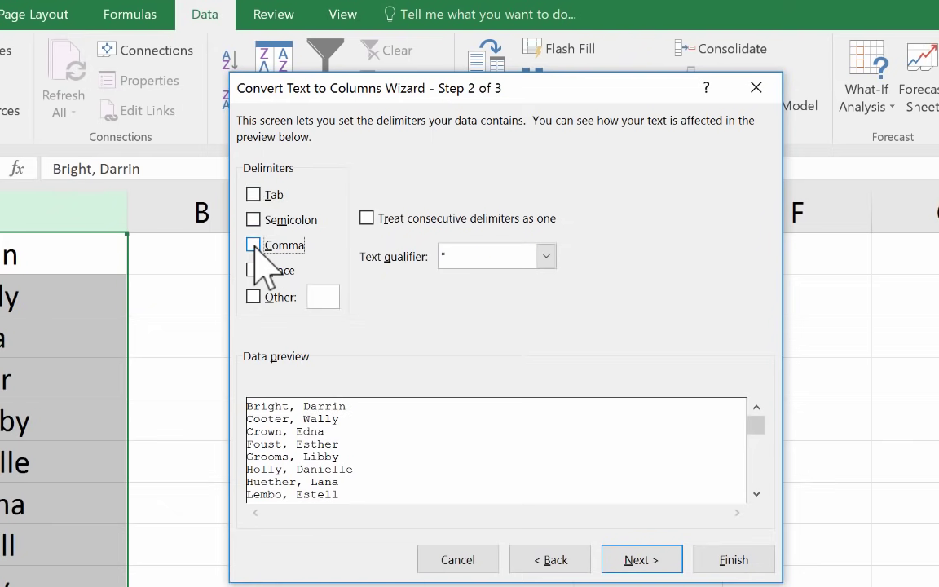
pyautogui.click(254, 245)
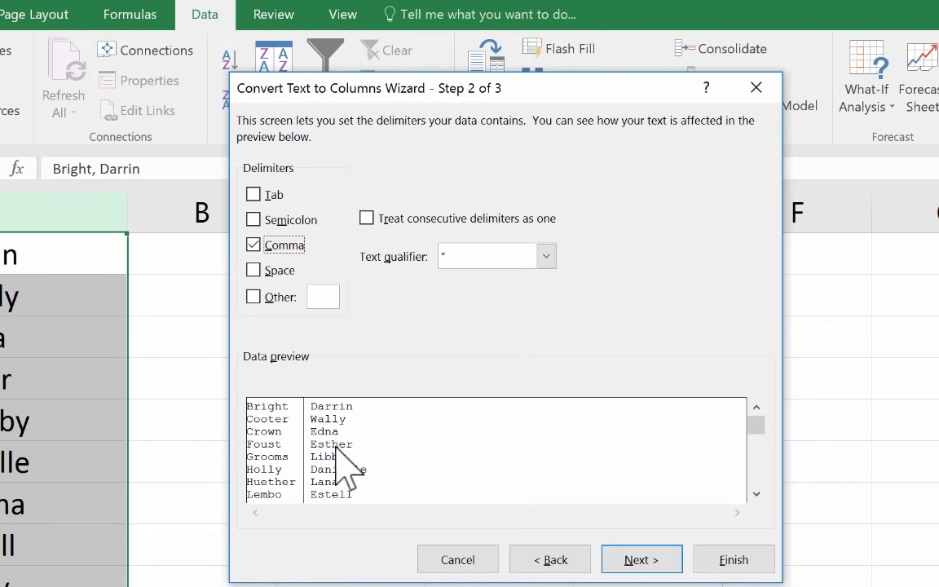
pyautogui.click(637, 563)
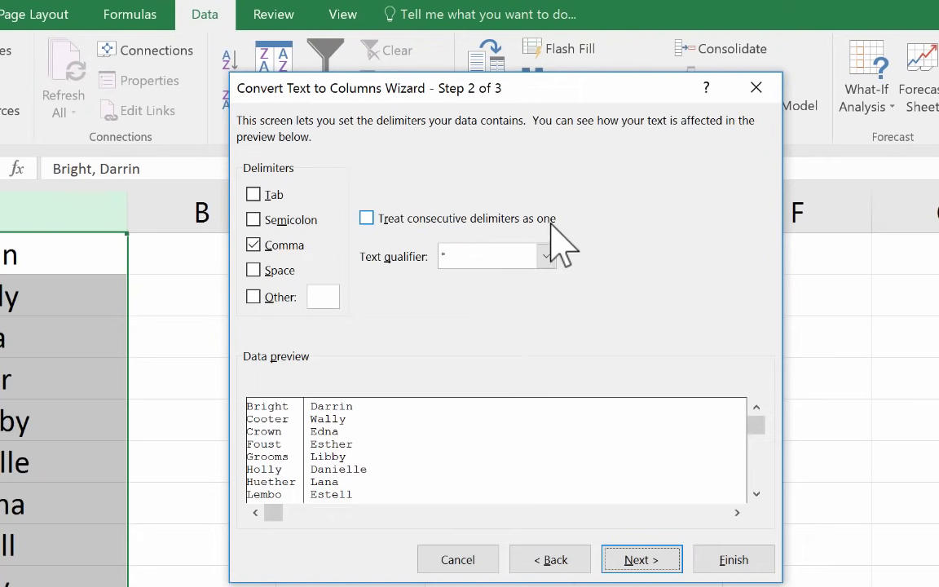
pyautogui.click(253, 271)
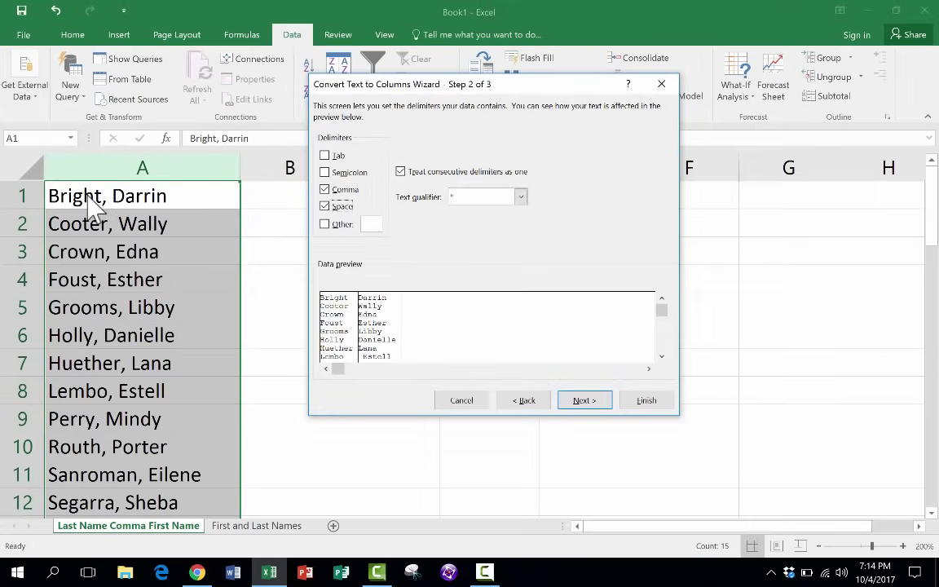
pyautogui.click(403, 173)
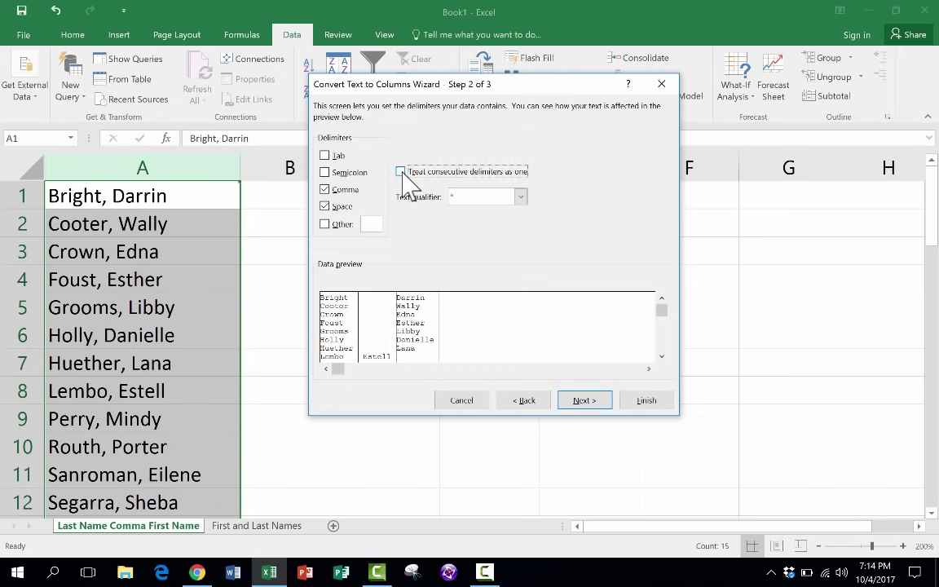
pyautogui.click(403, 173)
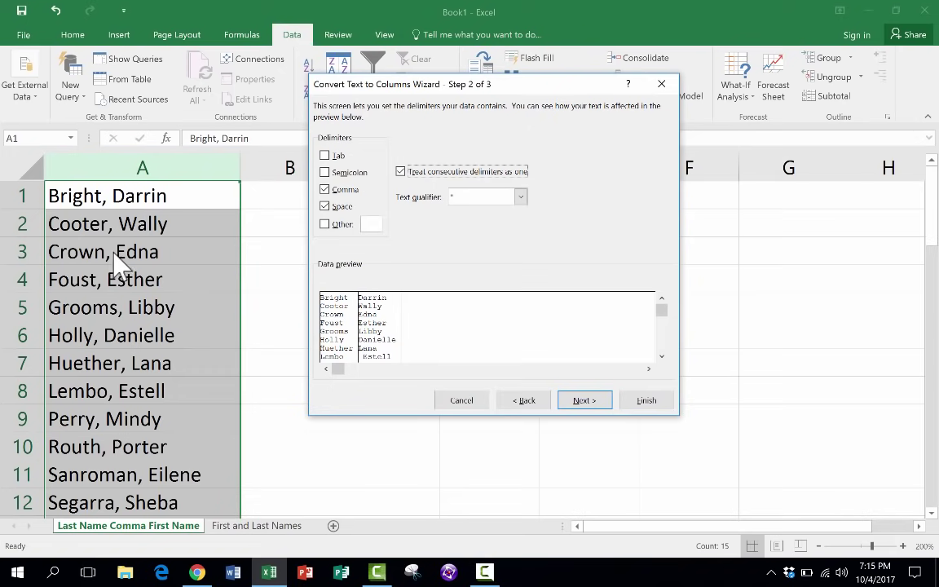
# Give the last-name column General format and finish the Text to Columns split
pyautogui.click(598, 403)
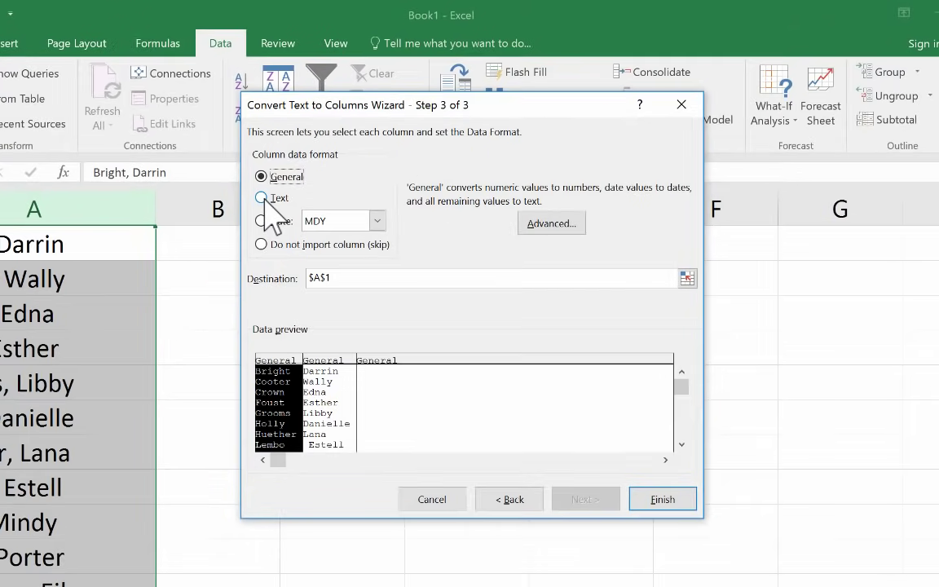
pyautogui.click(262, 198)
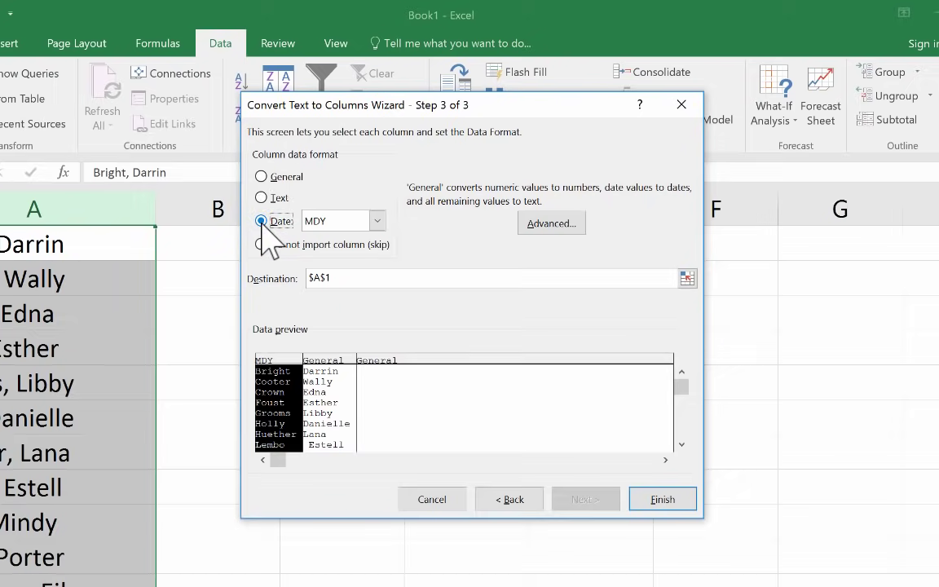
pyautogui.click(377, 222)
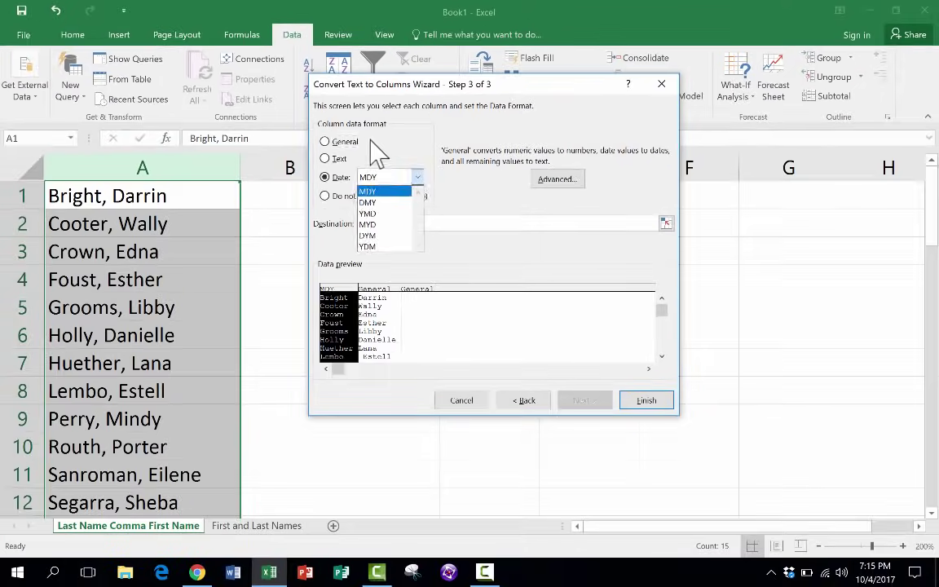
pyautogui.click(343, 142)
pyautogui.click(652, 404)
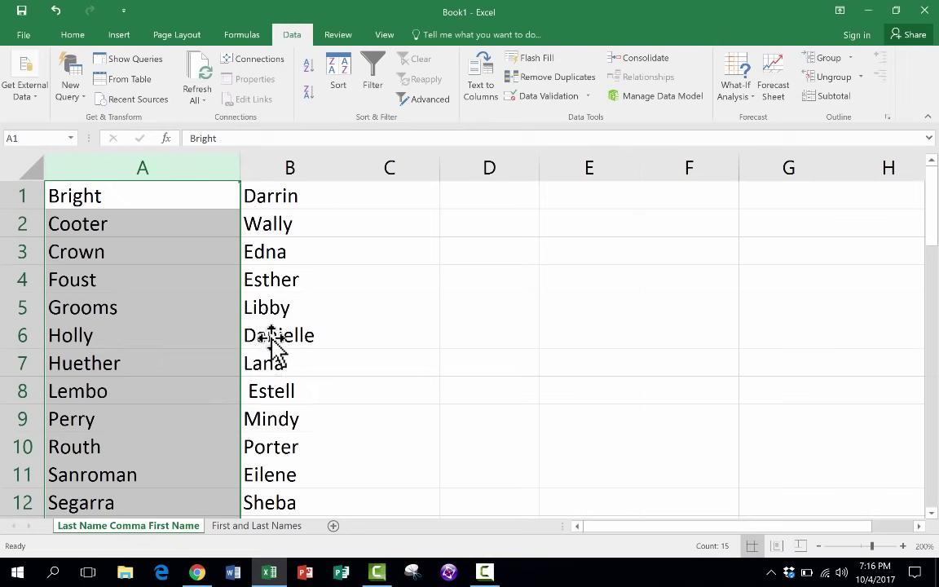
# Delete the leading space before 'Estell' in cell B8
pyautogui.scroll(-5, 267, 375)
pyautogui.scroll(5, 267, 379)
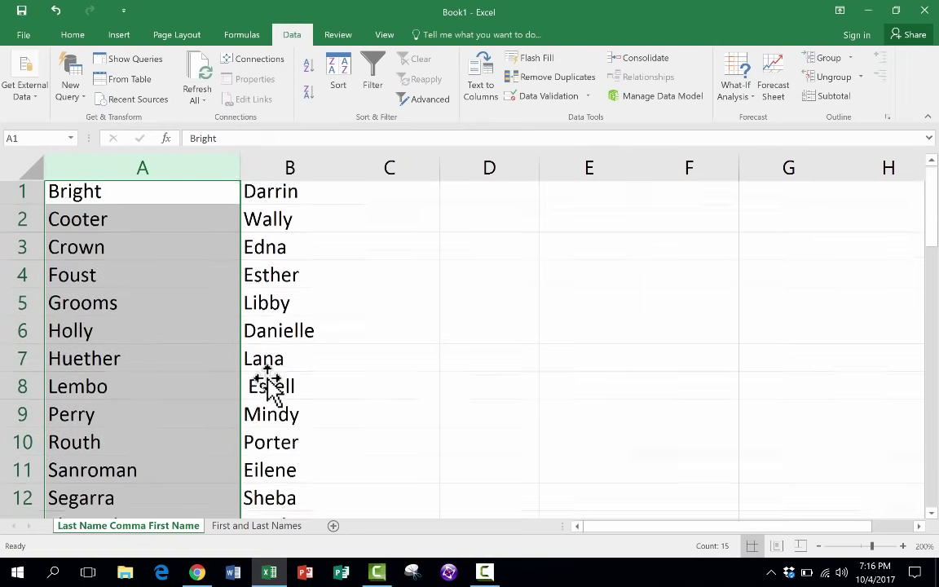
pyautogui.doubleClick(252, 391)
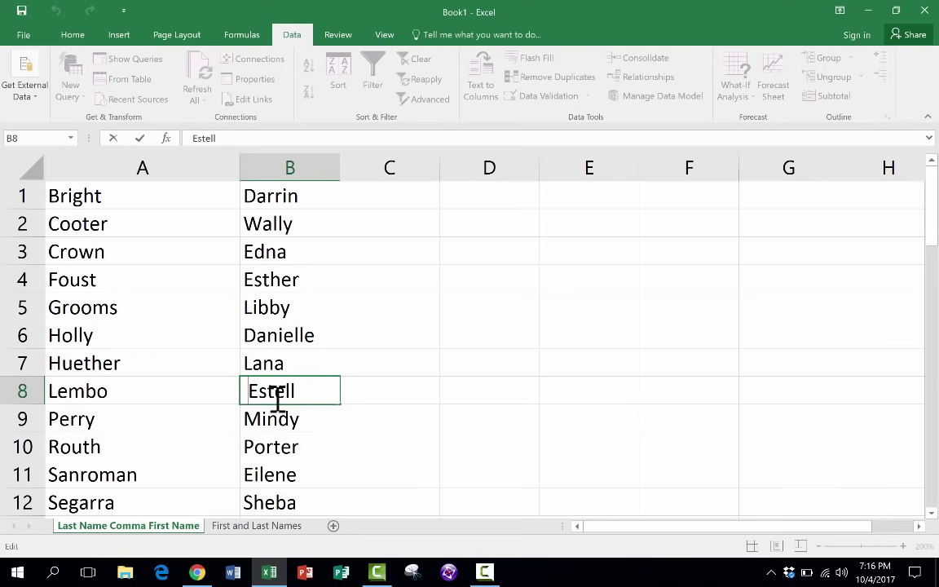
pyautogui.press('BackSpace')
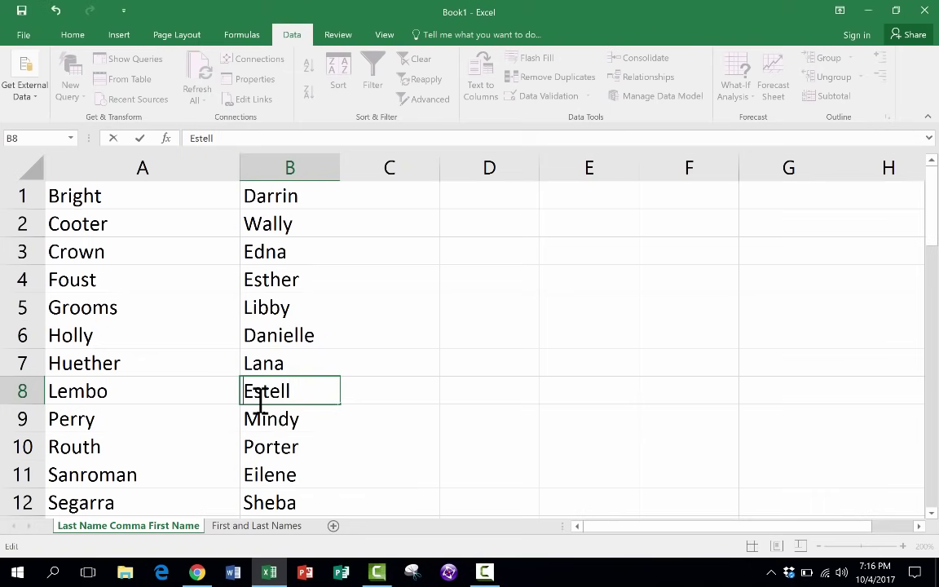
pyautogui.click(279, 445)
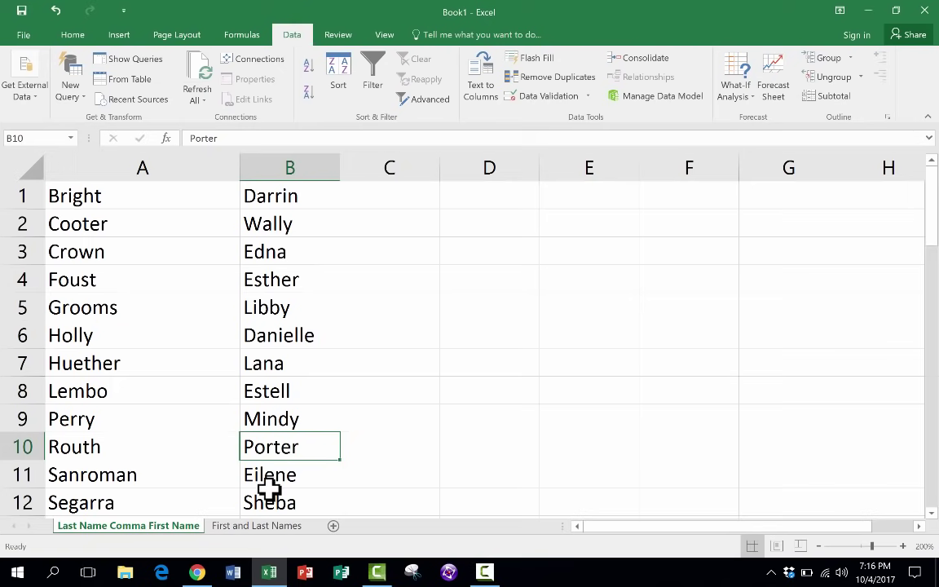
# Switch to the First and Last Names sheet and select column A
pyautogui.click(257, 532)
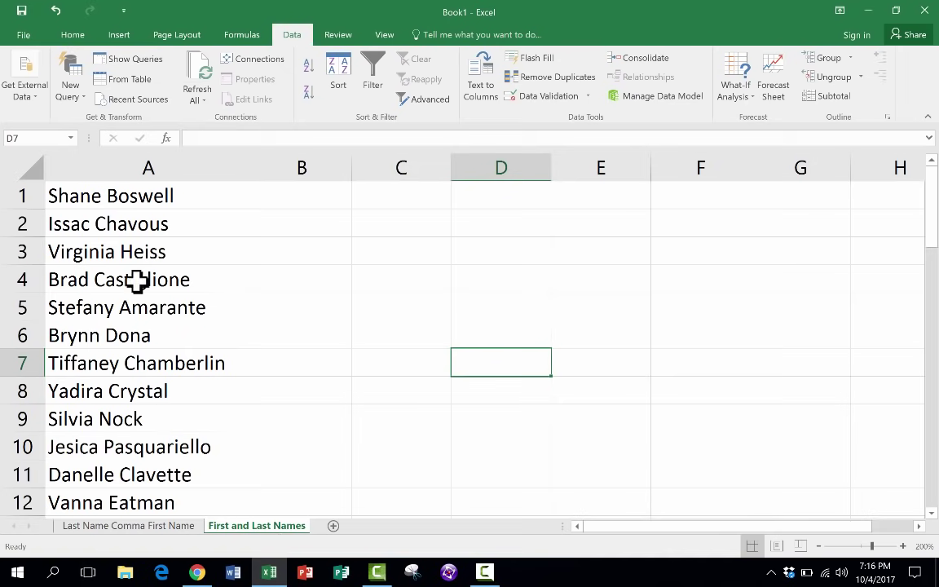
pyautogui.scroll(-1, 148, 163)
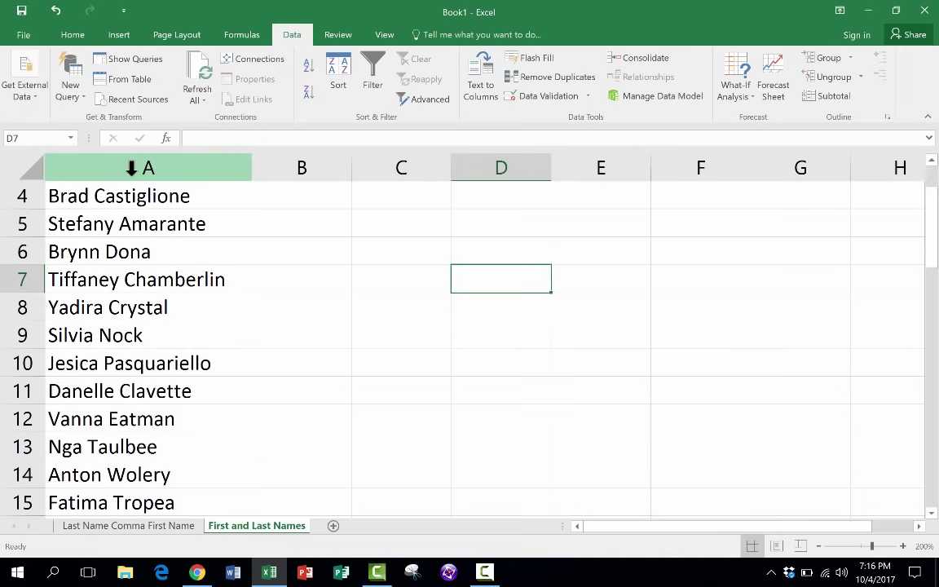
pyautogui.click(131, 168)
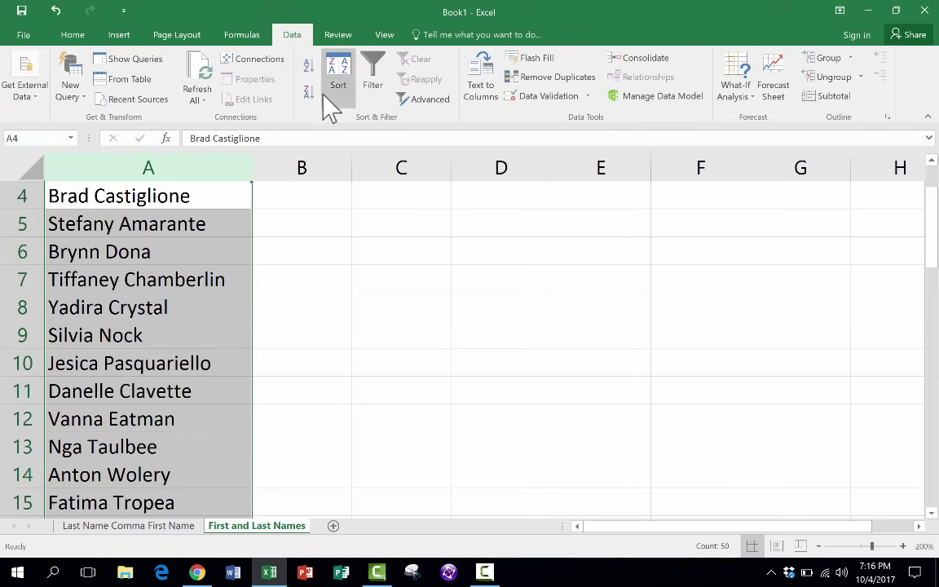
# Split the full names at spaces only with Text to Columns, with Comma unchecked
pyautogui.click(489, 75)
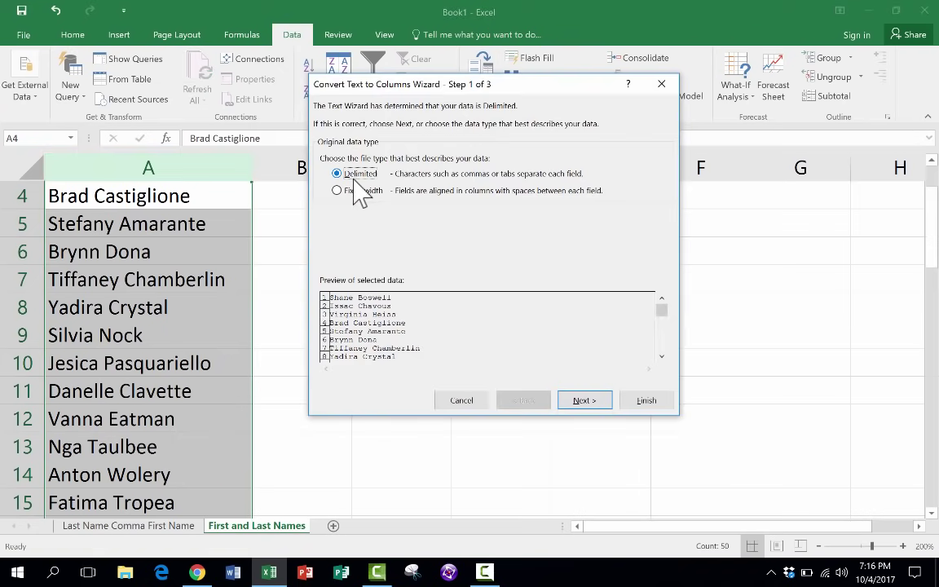
pyautogui.click(581, 398)
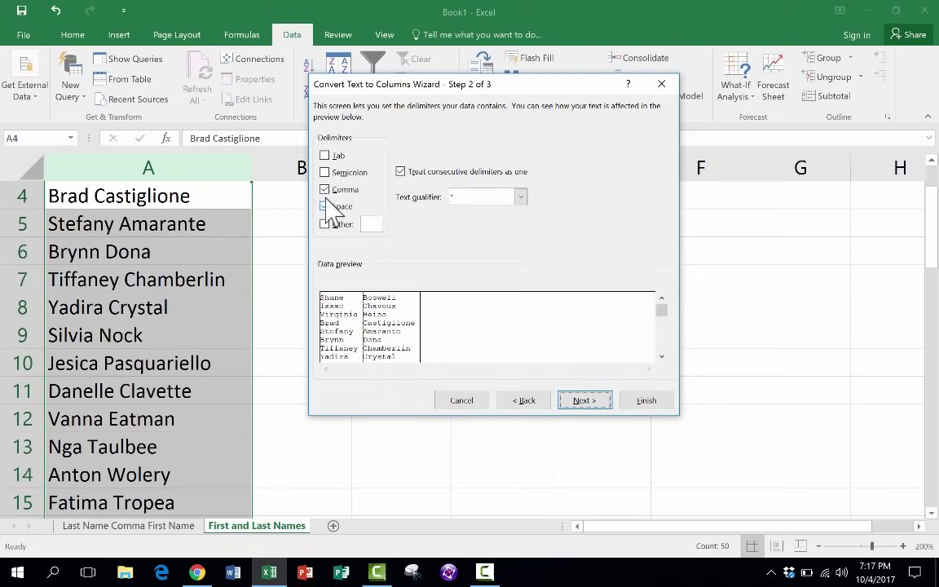
pyautogui.click(325, 189)
pyautogui.click(584, 400)
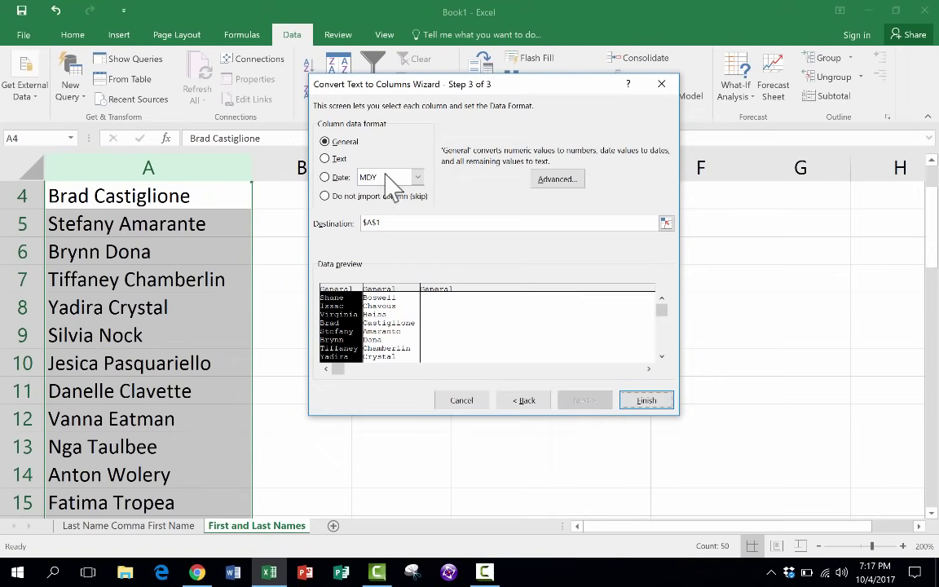
pyautogui.click(646, 401)
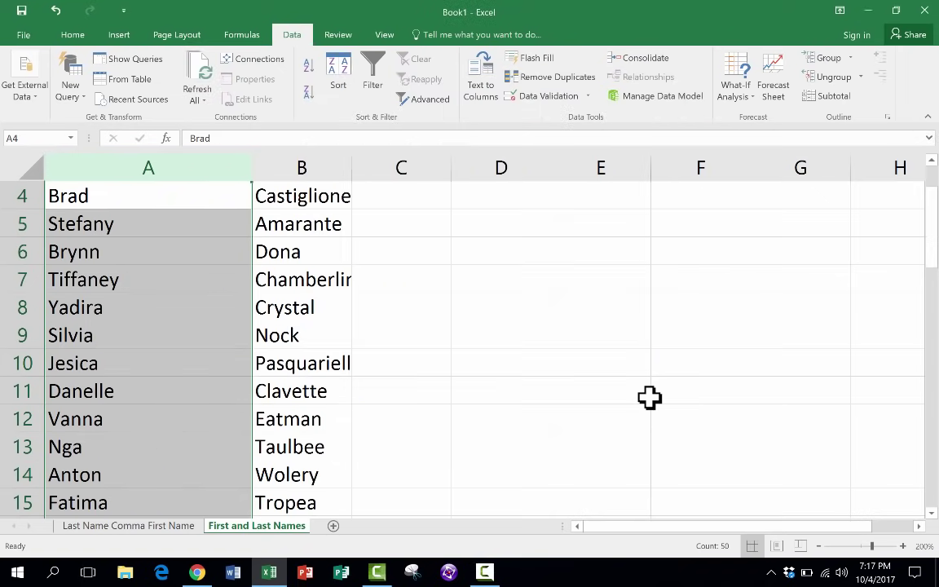
# Cut the first names out of column A
pyautogui.click(525, 336)
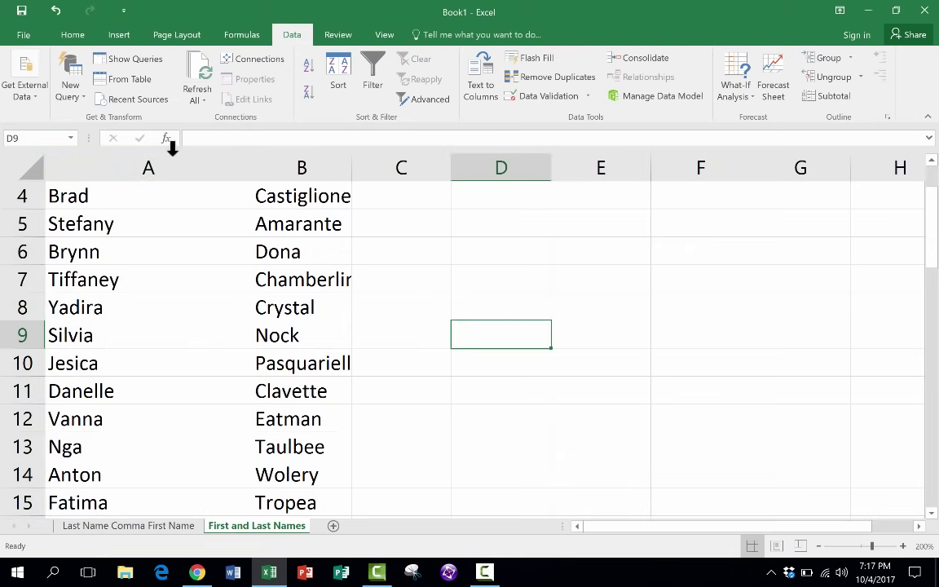
pyautogui.scroll(1, 113, 163)
pyautogui.click(113, 163)
pyautogui.scroll(-1, 360, 335)
pyautogui.click(195, 168)
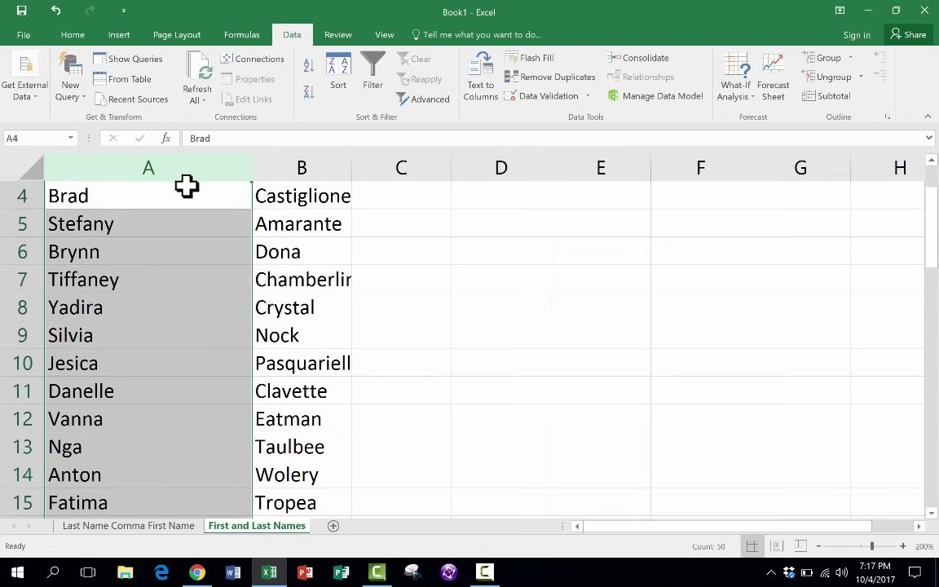
pyautogui.scroll(1, 149, 170)
pyautogui.rightClick(178, 169)
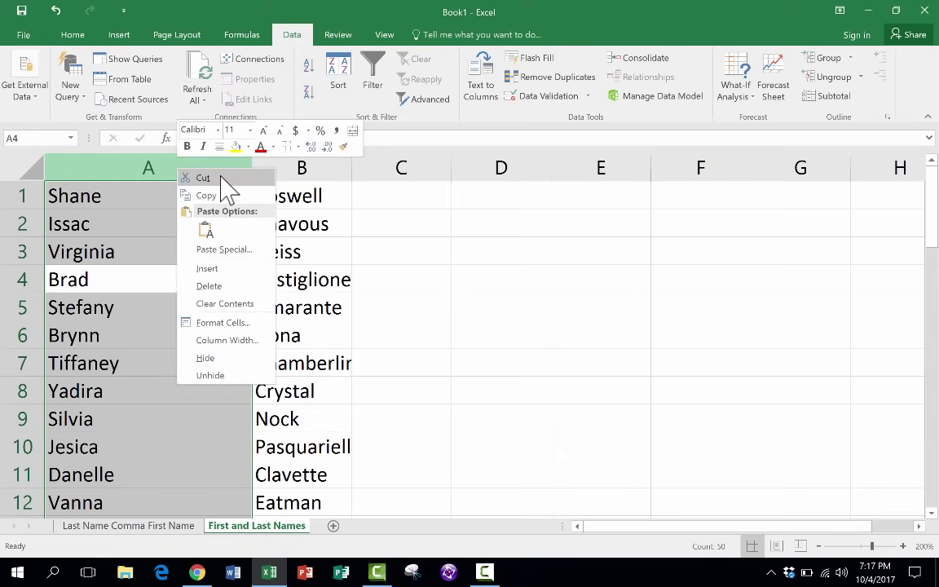
pyautogui.click(222, 179)
# Paste the first names into empty column C
pyautogui.click(389, 165)
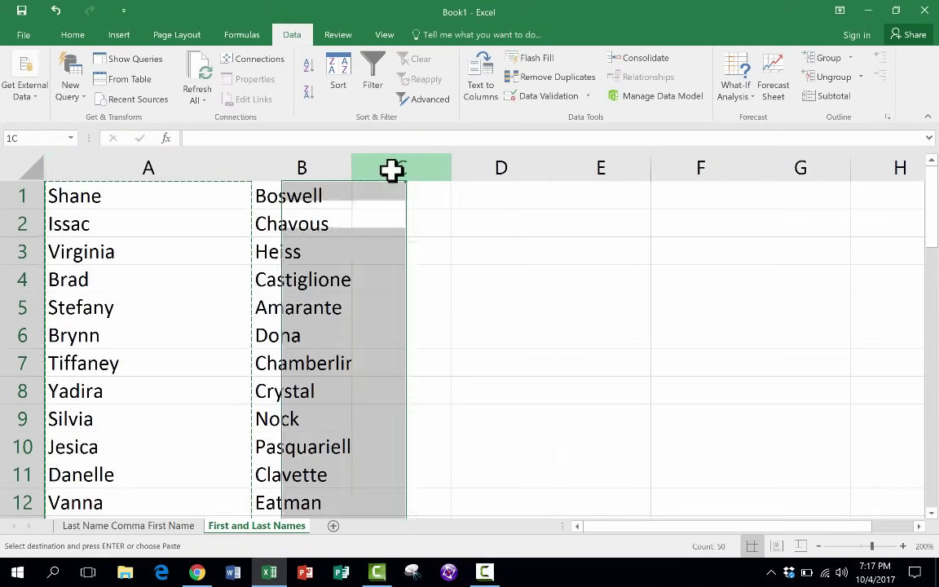
pyautogui.rightClick(391, 167)
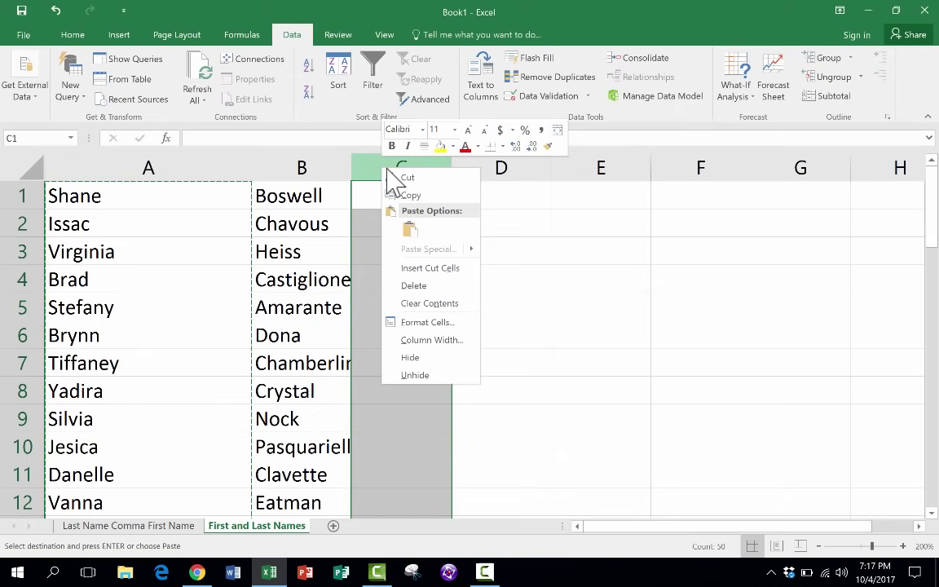
pyautogui.click(411, 229)
pyautogui.click(587, 307)
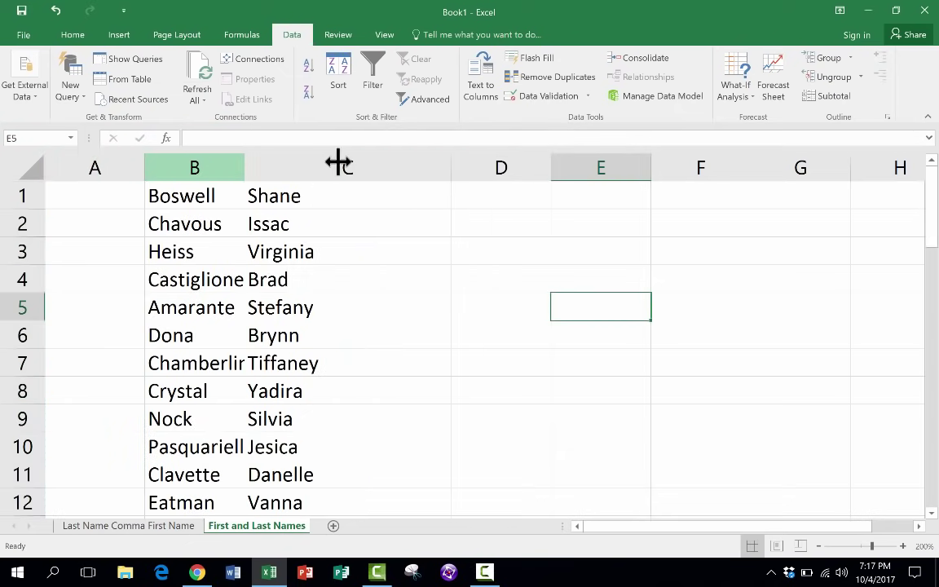
# Delete the empty column A so last names shift into column A
pyautogui.rightClick(94, 168)
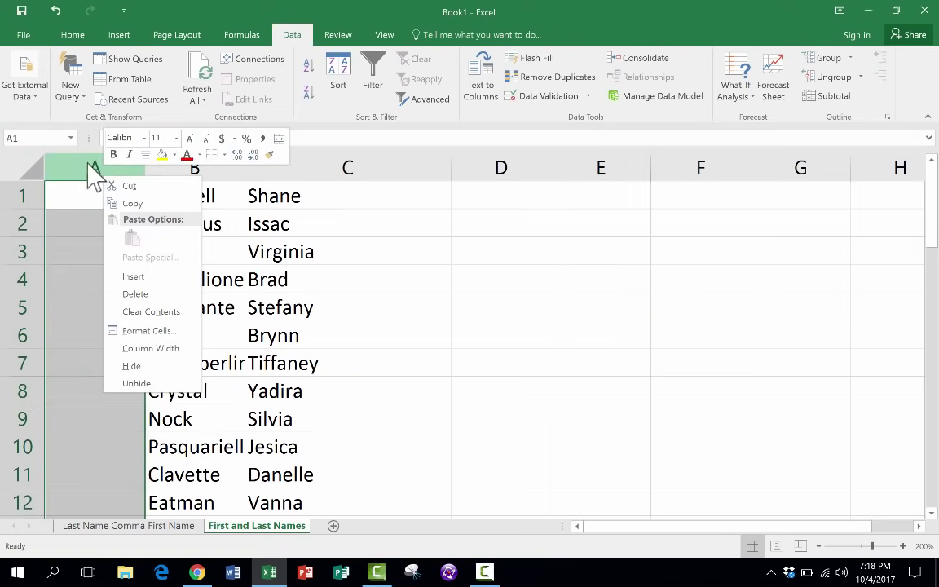
pyautogui.click(169, 295)
pyautogui.click(353, 309)
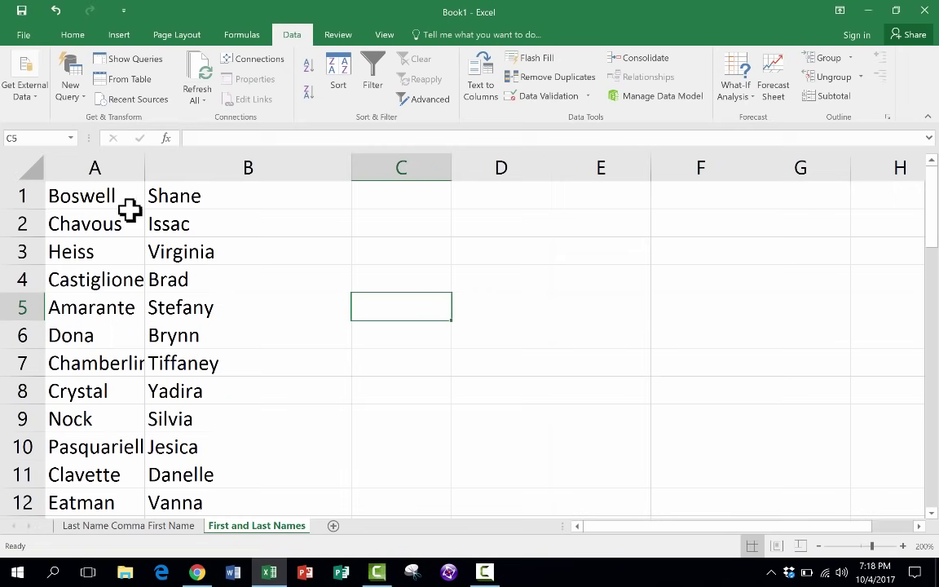
pyautogui.scroll(-1, 122, 220)
pyautogui.scroll(1, 115, 204)
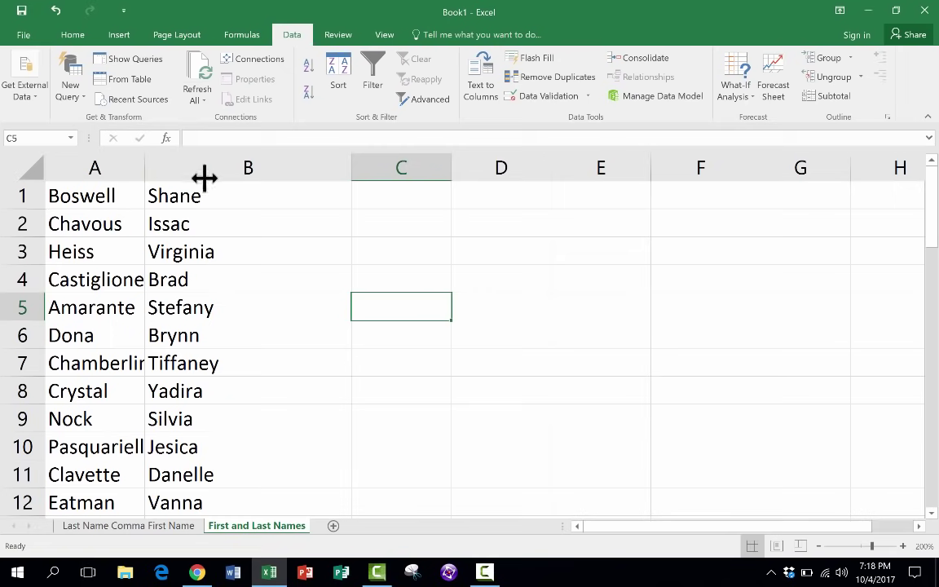